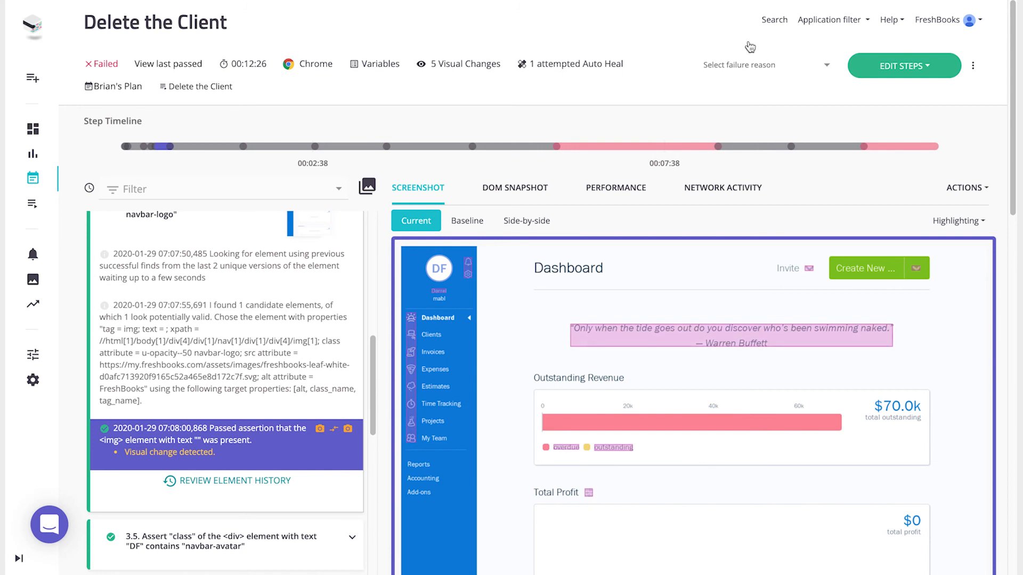
View the speed index history chart in the Performance tab for the selected assertion step
left_click(607, 190)
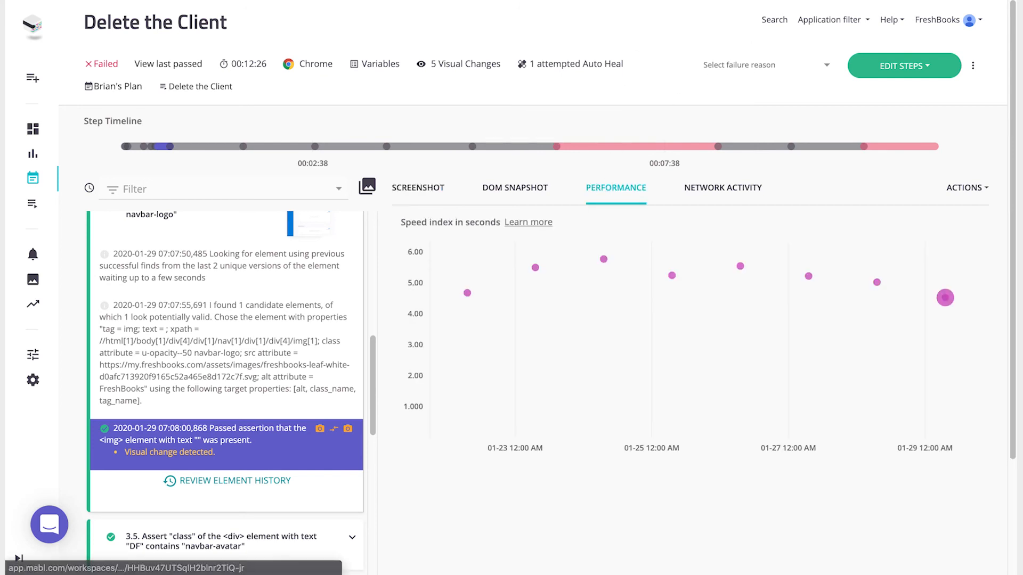